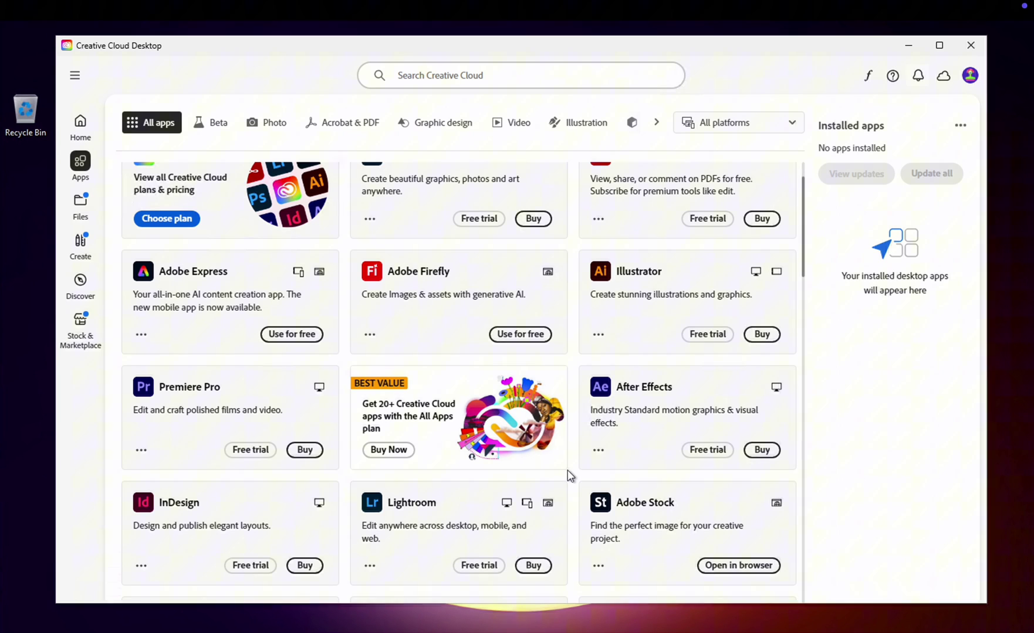
scroll(569, 471, down, 2)
scroll(569, 476, down, 2)
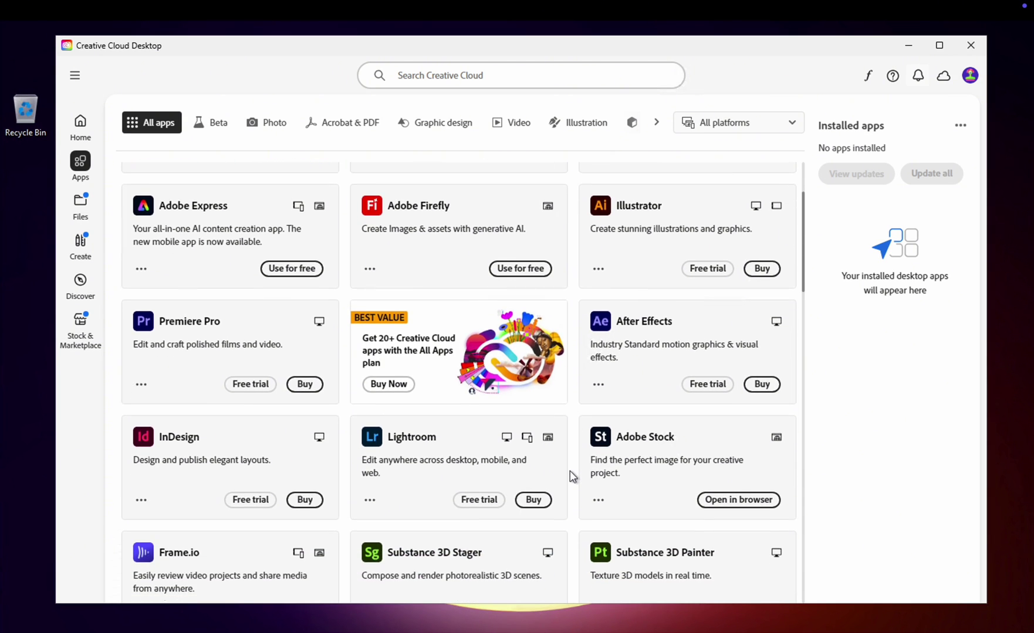
scroll(570, 477, down, 1)
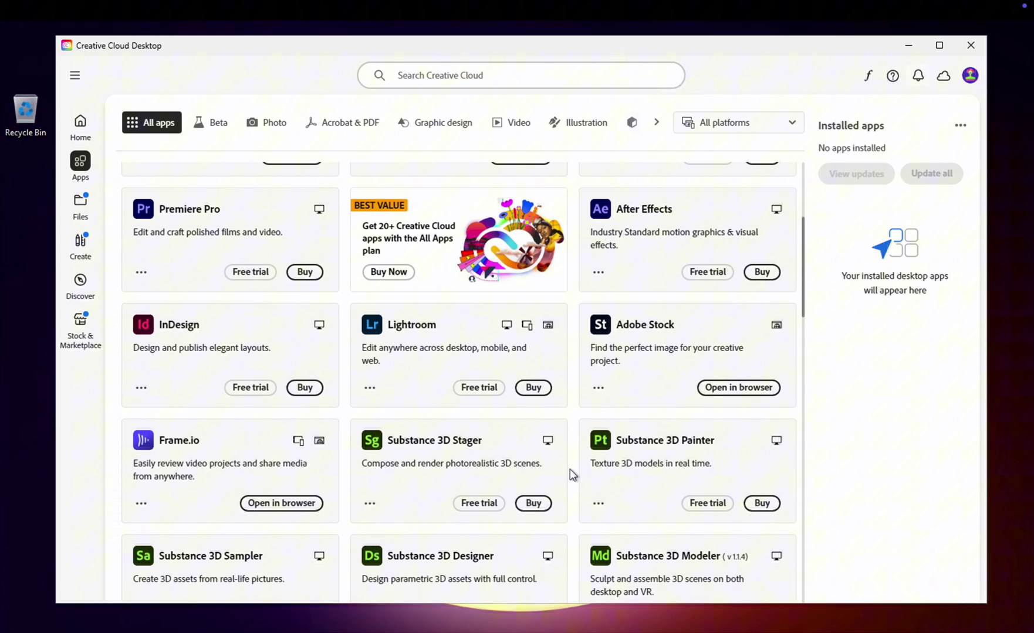
scroll(572, 462, down, 1)
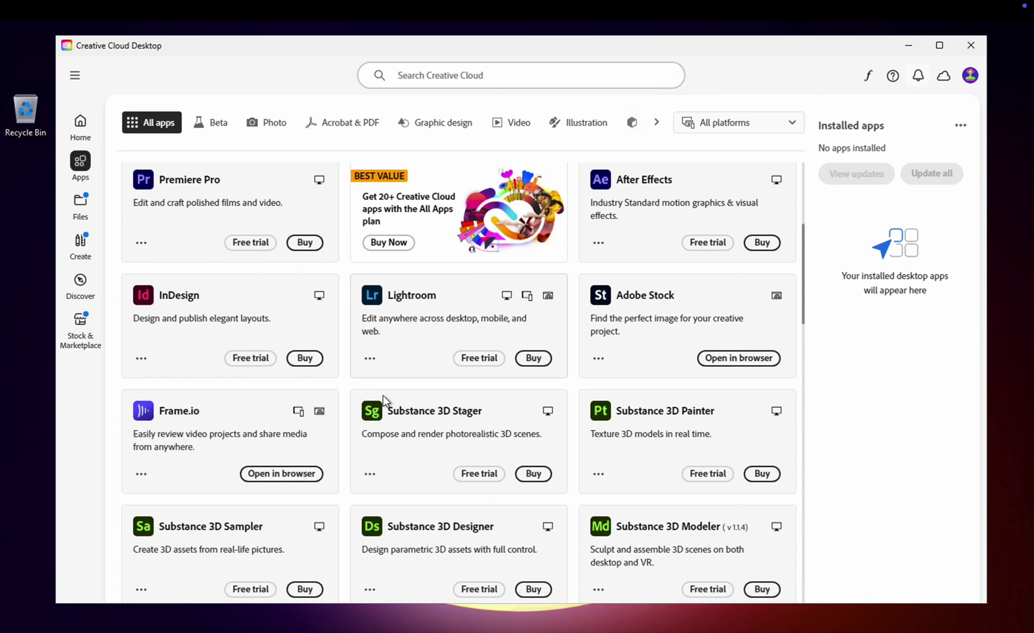
- Open Lightroom's detail page from the All apps catalog
click(417, 323)
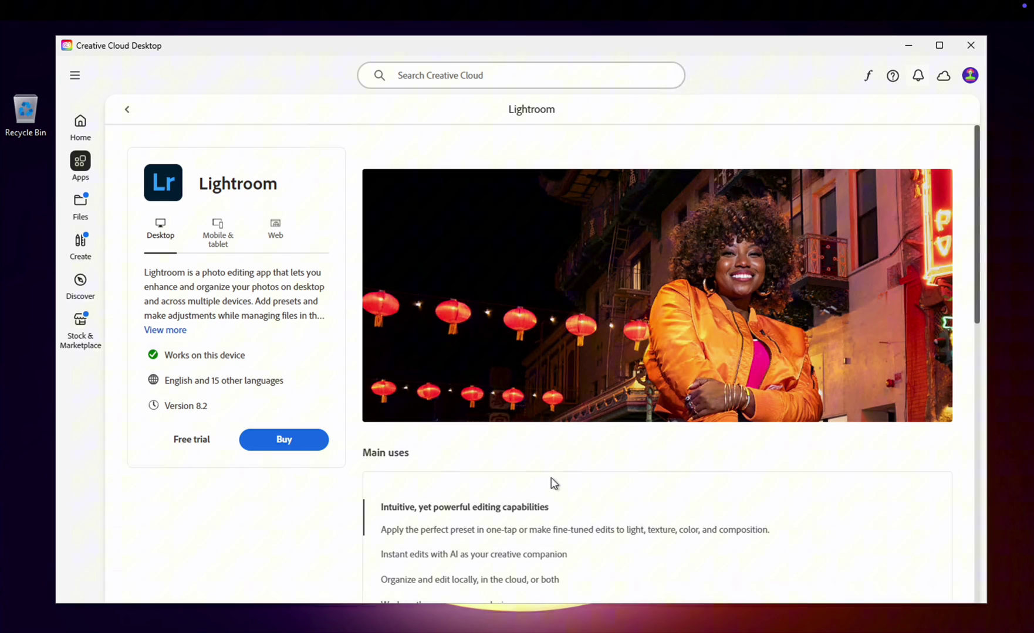
scroll(757, 465, down, 1)
scroll(757, 465, down, 4)
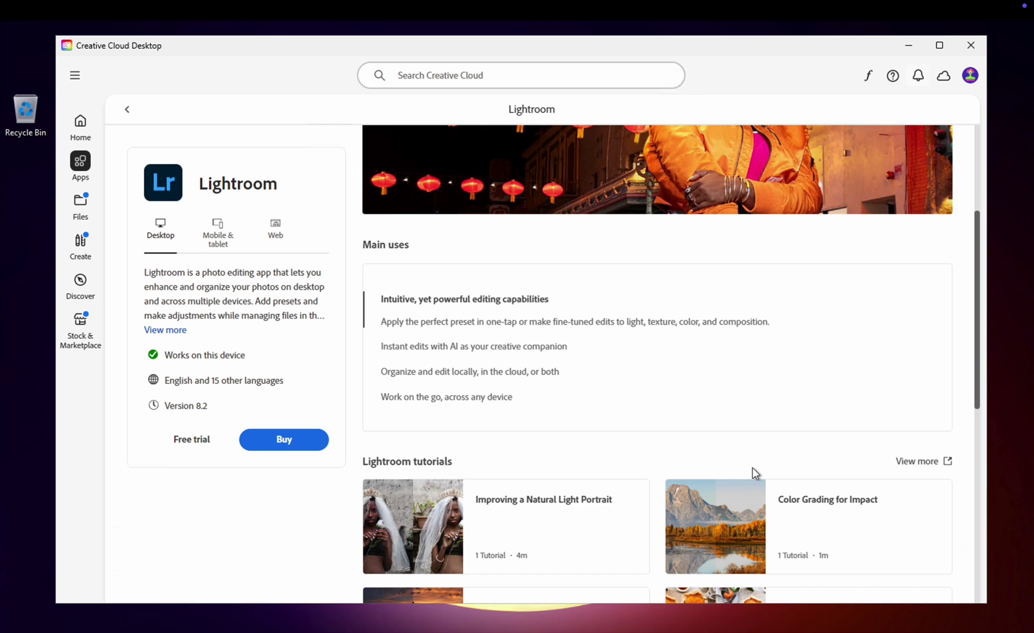
scroll(752, 473, down, 4)
scroll(670, 482, down, 3)
scroll(669, 482, down, 2)
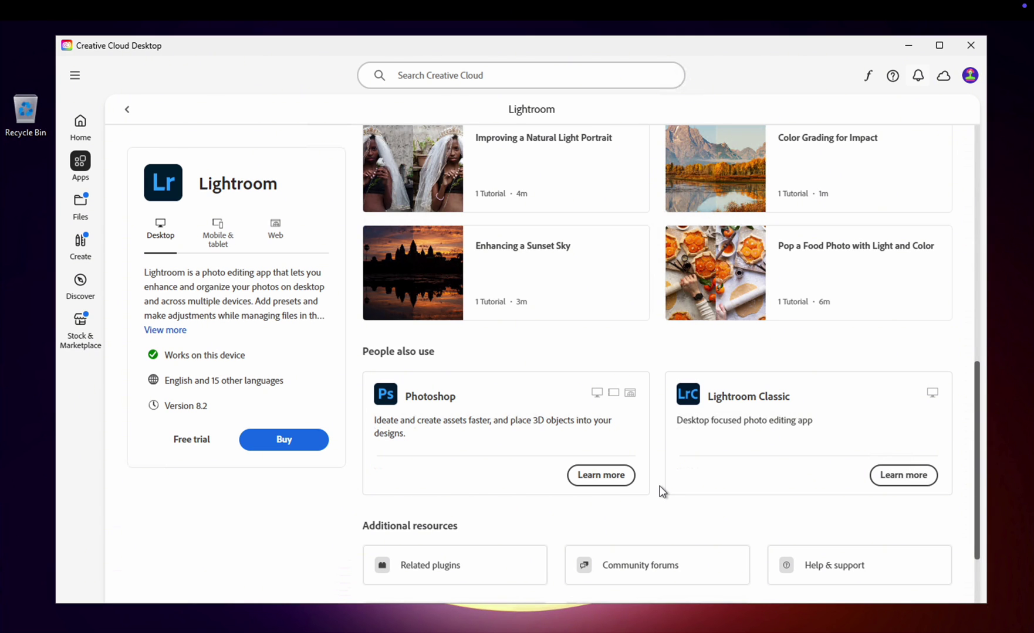
scroll(662, 492, up, 1)
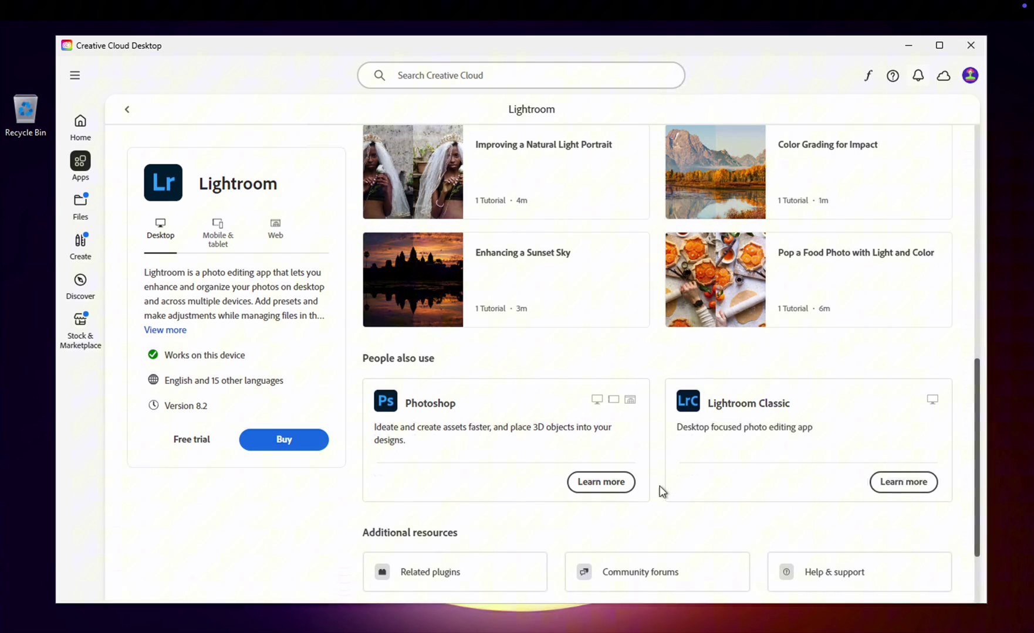
scroll(660, 490, up, 3)
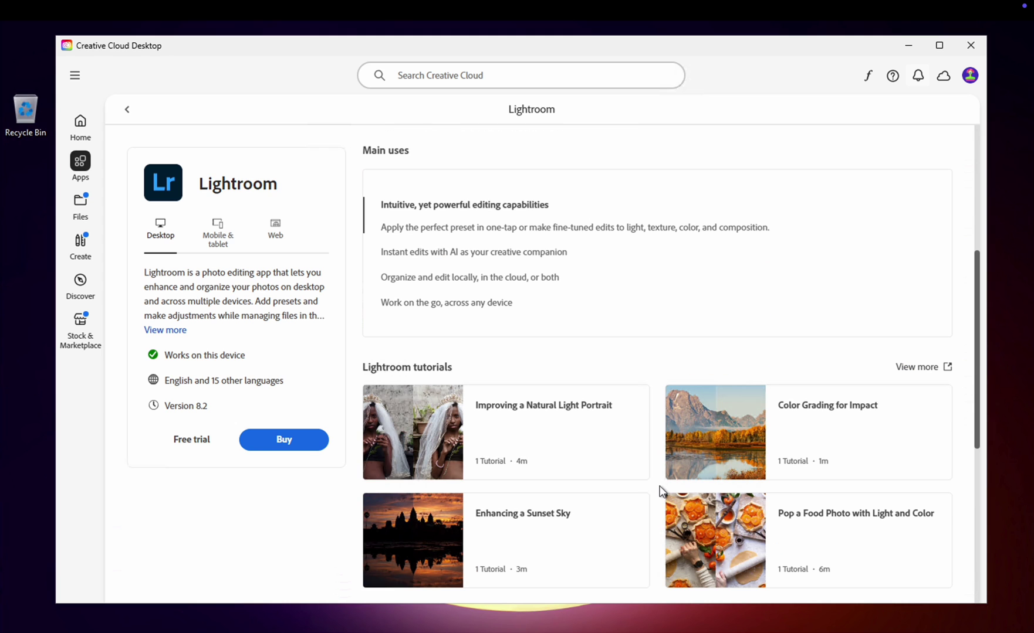
- Show Lightroom's mobile, then web details, and open Lightroom for web in the browser
click(225, 232)
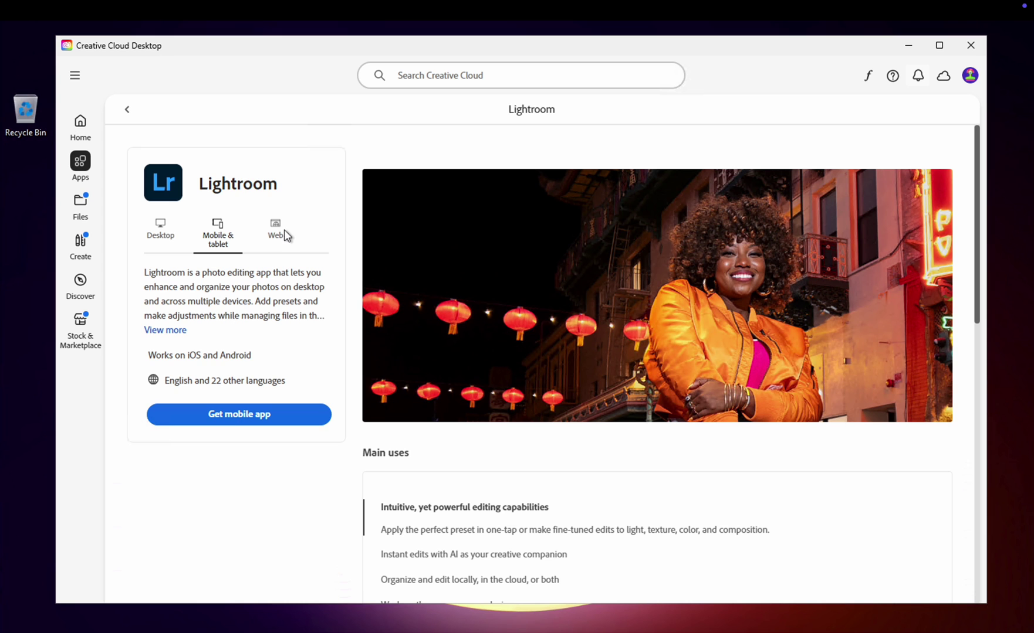
click(283, 233)
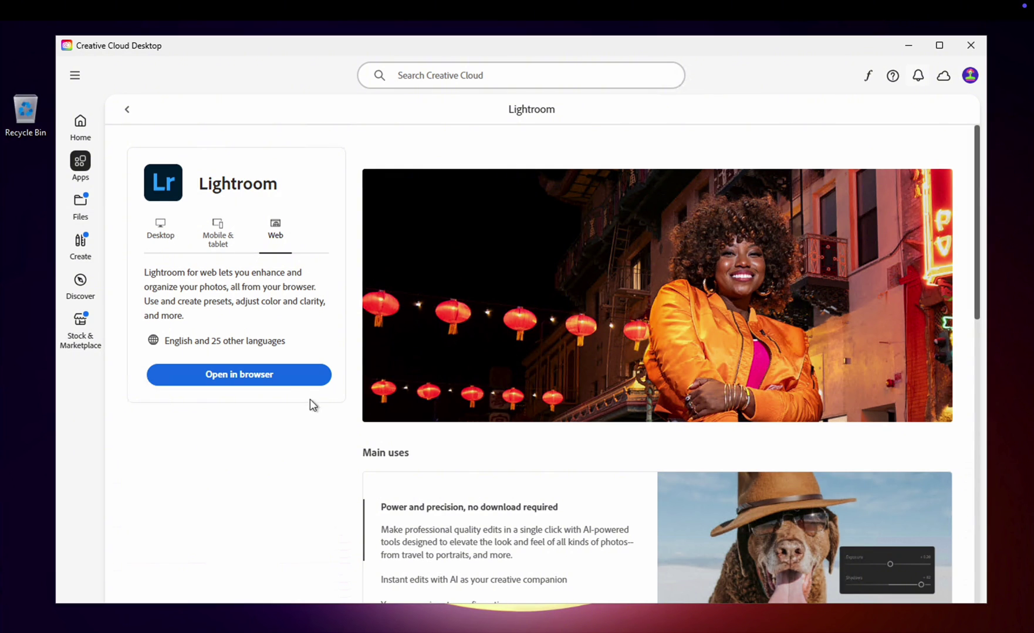
click(270, 379)
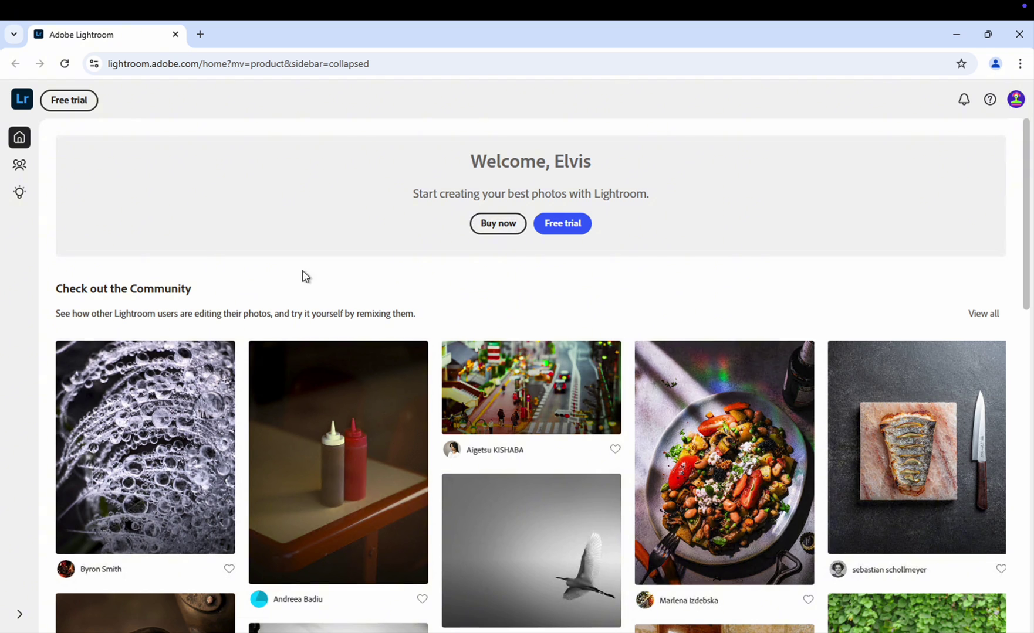
scroll(432, 391, down, 1)
scroll(431, 392, down, 3)
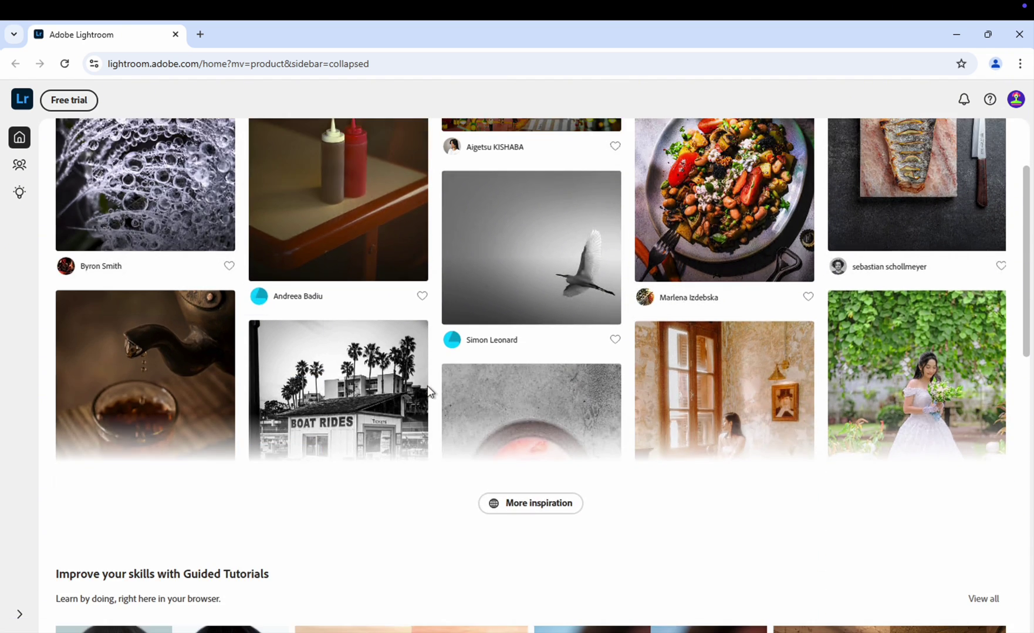
scroll(430, 391, down, 3)
scroll(429, 391, down, 1)
scroll(428, 391, down, 2)
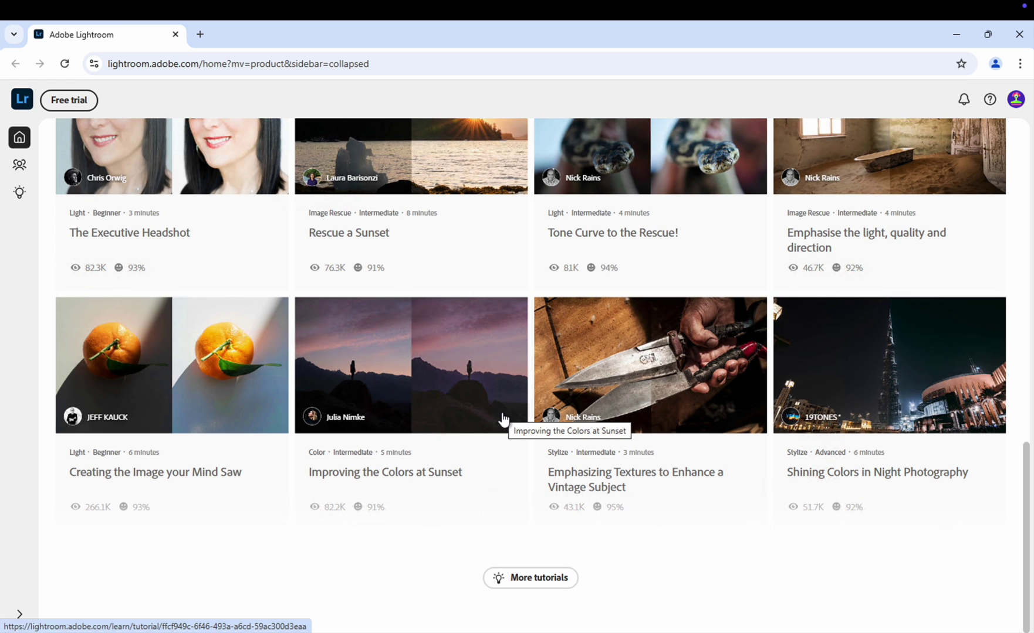
scroll(502, 417, up, 3)
scroll(500, 417, up, 3)
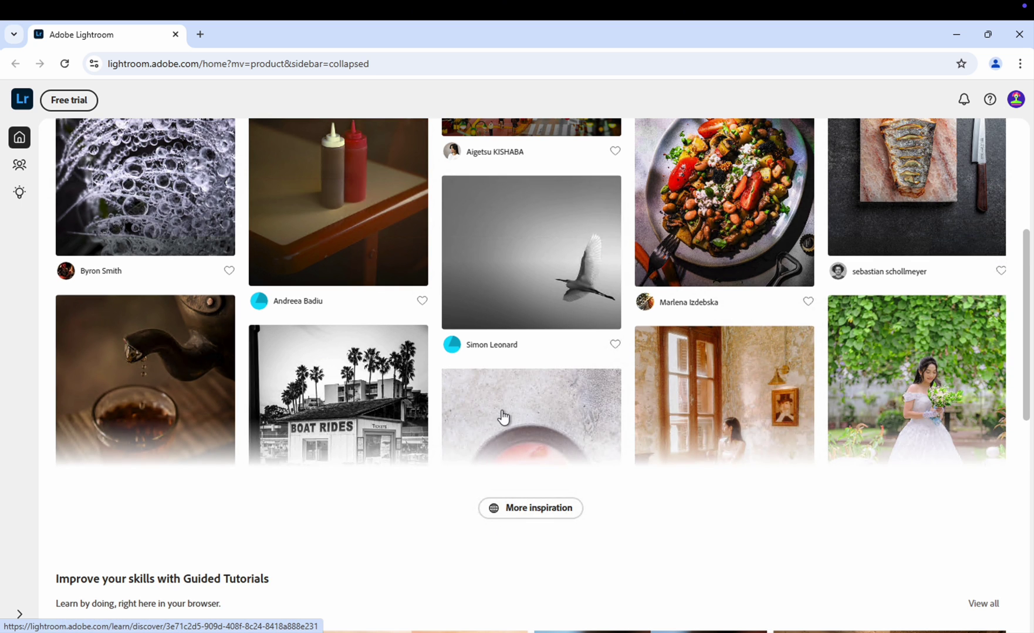
scroll(497, 405, up, 3)
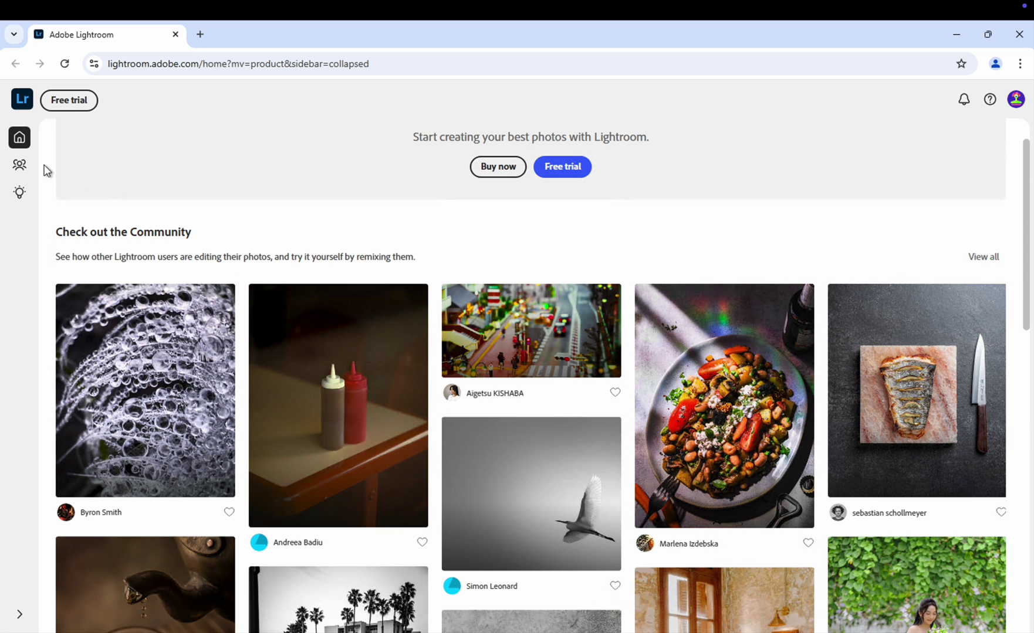
scroll(236, 226, up, 1)
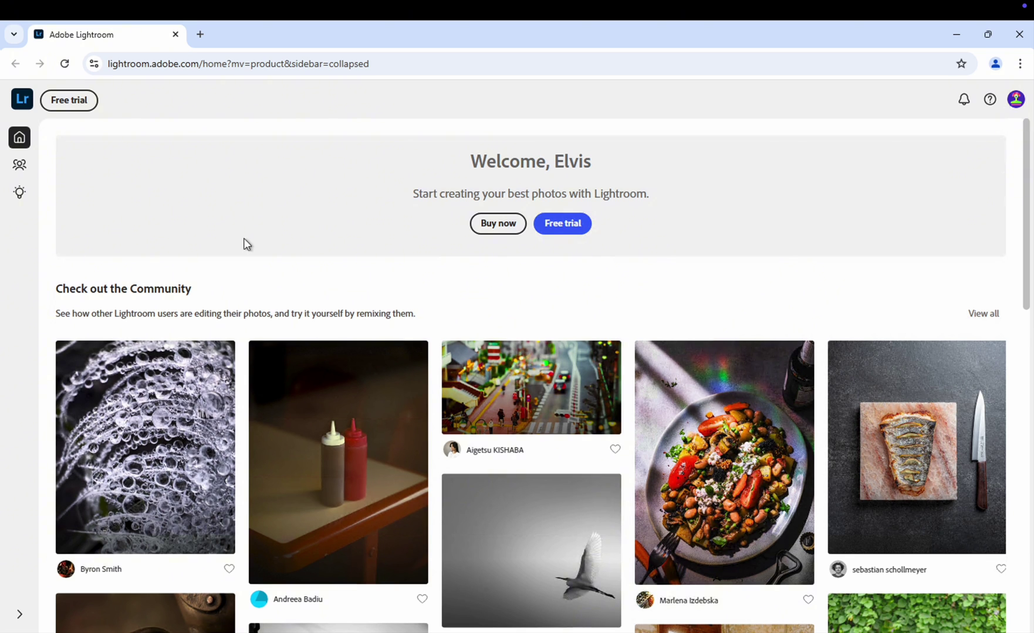
- Close the Lightroom for web browser window and go back to All apps
click(1019, 34)
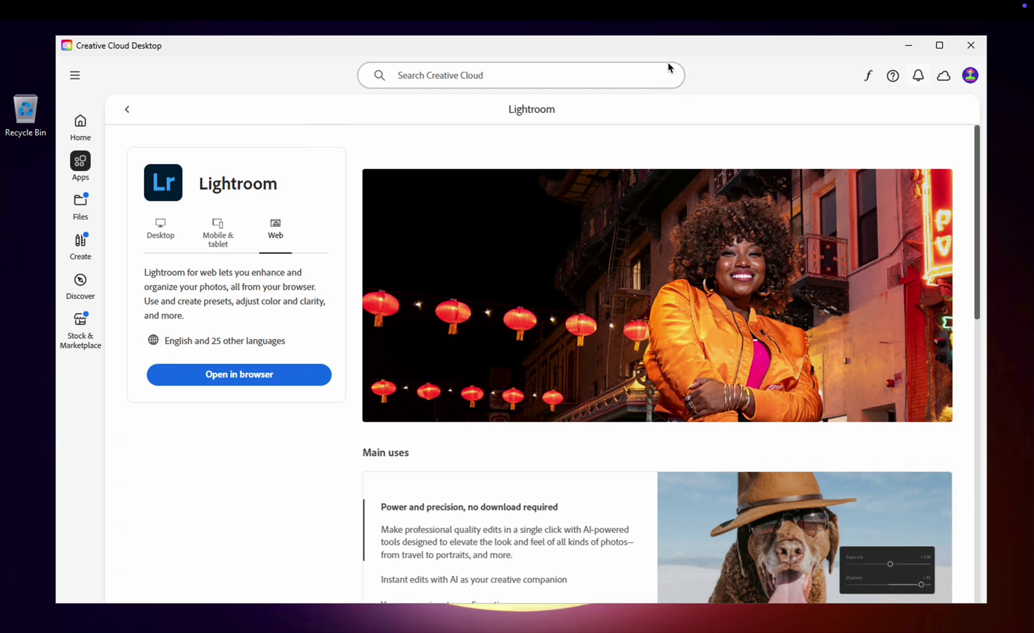
click(131, 112)
click(130, 115)
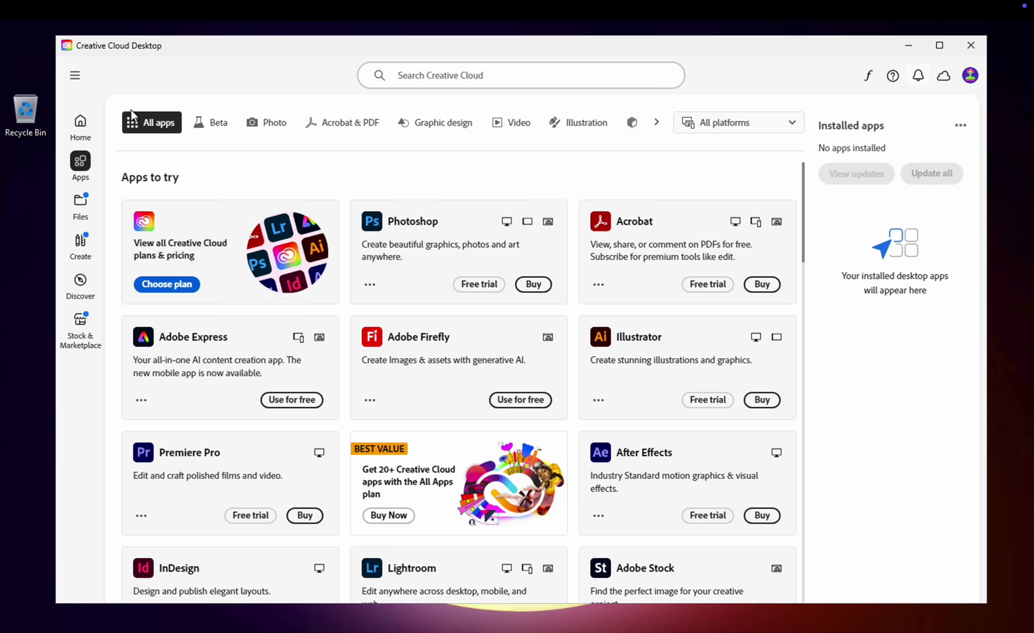